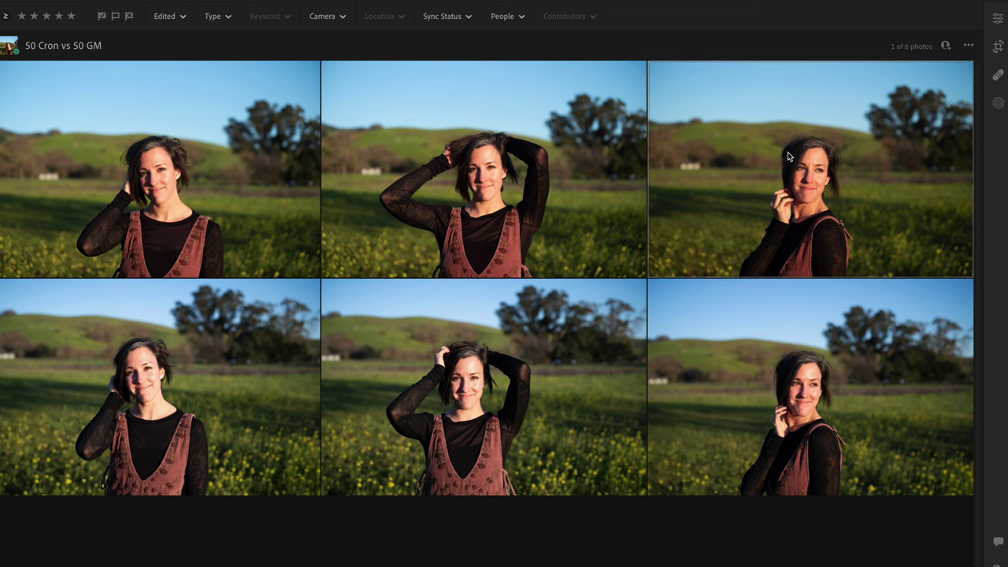
Select the top-right and bottom-right matching portraits in the grid for comparison
left_click(785, 348)
left_click(799, 217)
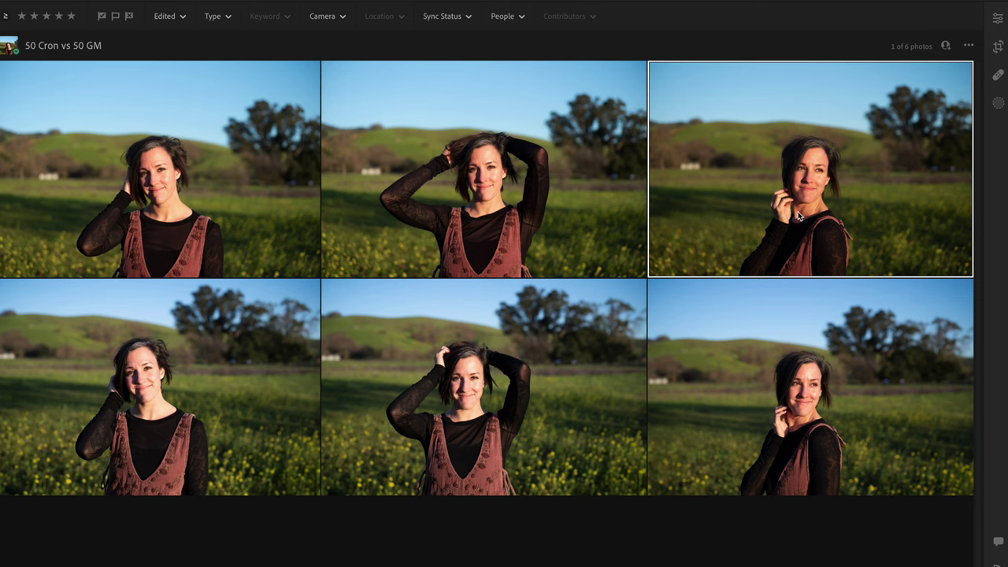
left_click(818, 358)
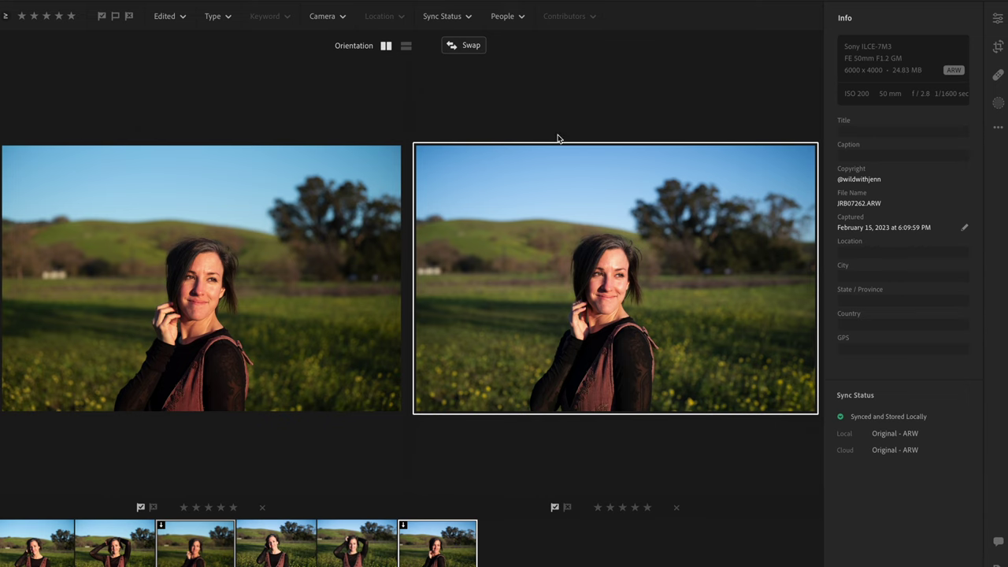
Select the left Leica portrait and bring up the Edit panel
left_click(293, 228)
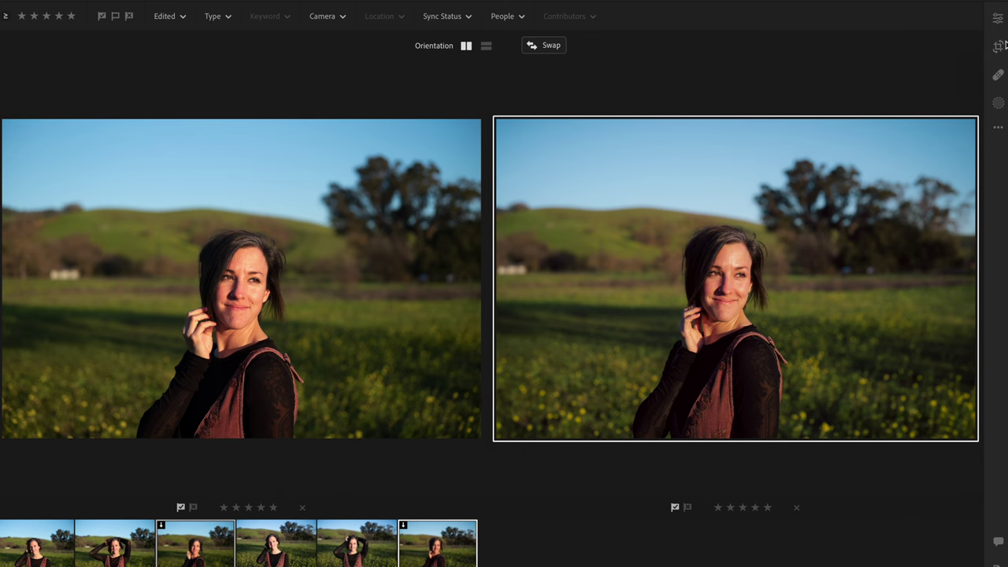
left_click(998, 18)
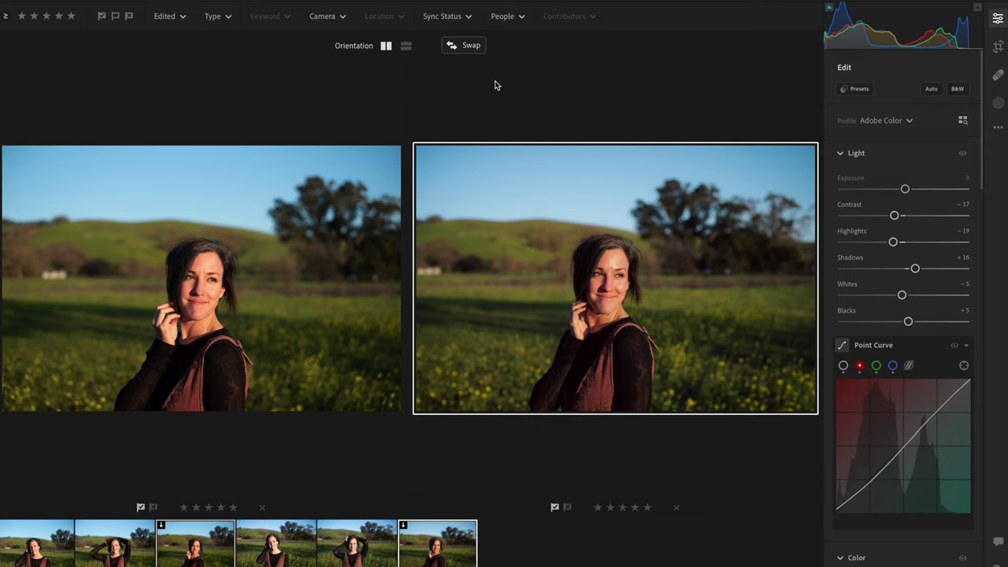
Select the left Leica portrait and zoom it to 100%
left_click(211, 269)
left_click(212, 265)
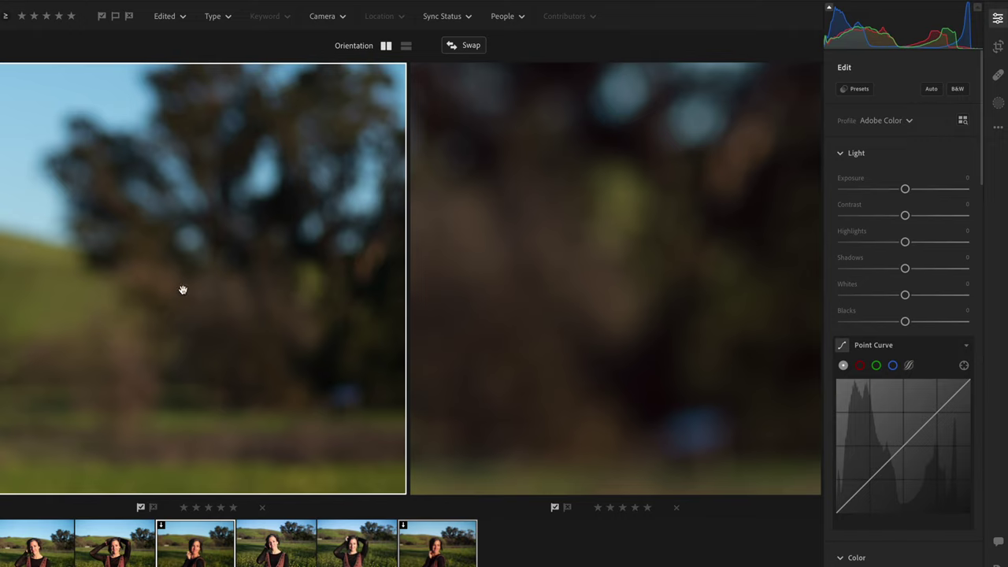
Zoom into the left portrait, pan across the background blur, then fit it again
left_click(182, 289)
left_click_drag(181, 288, 158, 275)
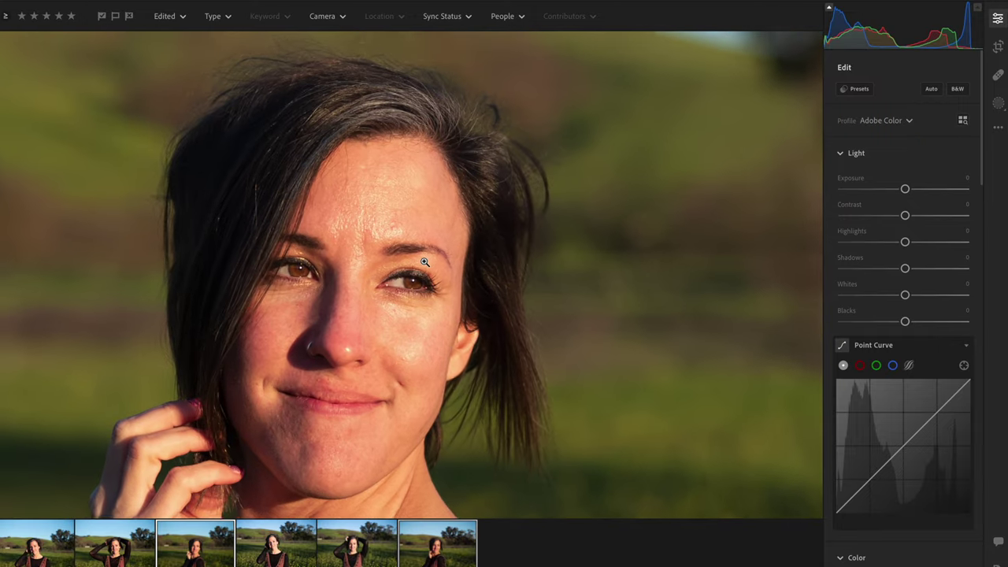
left_click(424, 262)
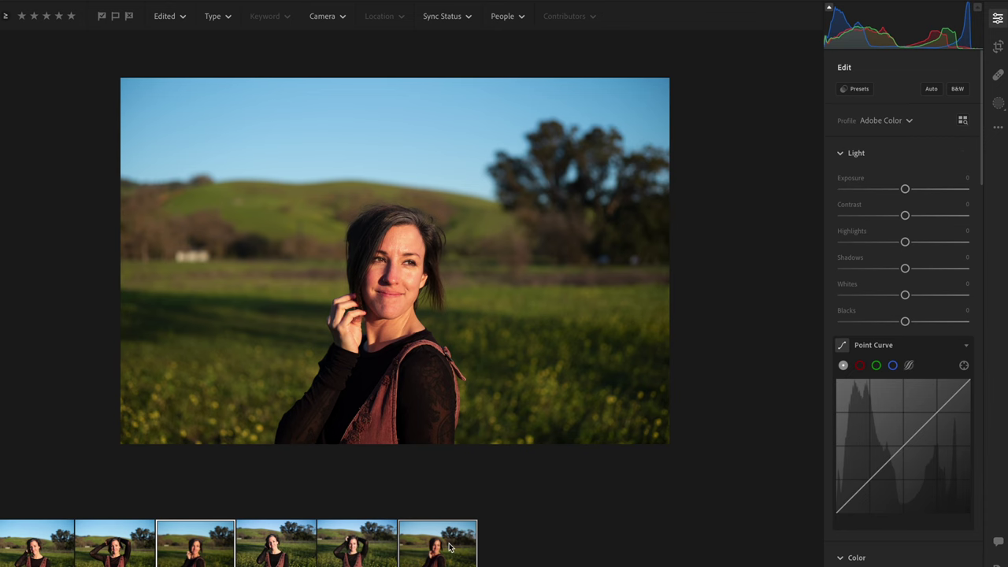
Zoom in on the last portrait's face, then return to the side-by-side comparison
left_click(449, 545)
left_click(393, 258)
left_click_drag(393, 258, 438, 273)
key("y")
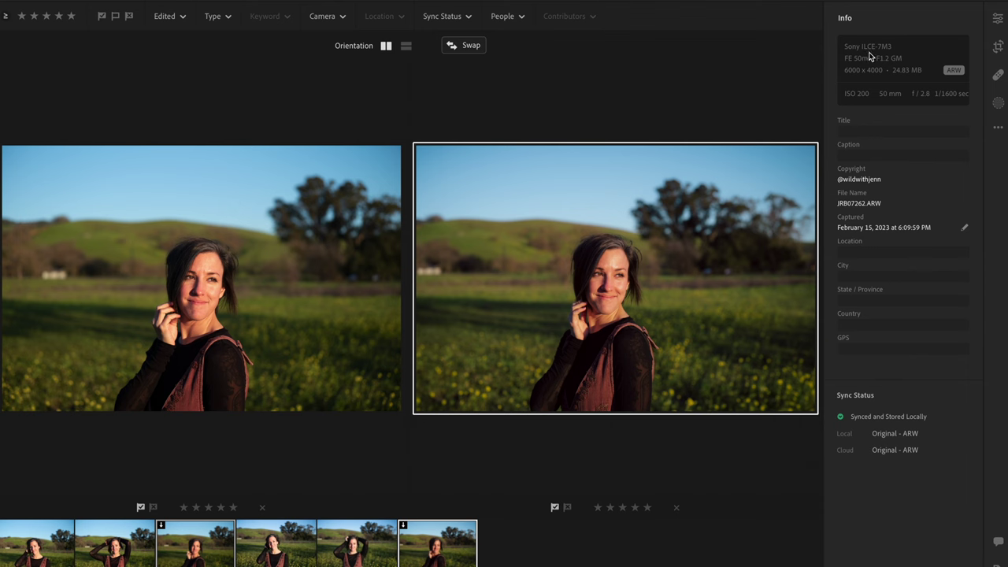
Check the left Leica M10 shot's details, then select the right Sony portrait
left_click(208, 250)
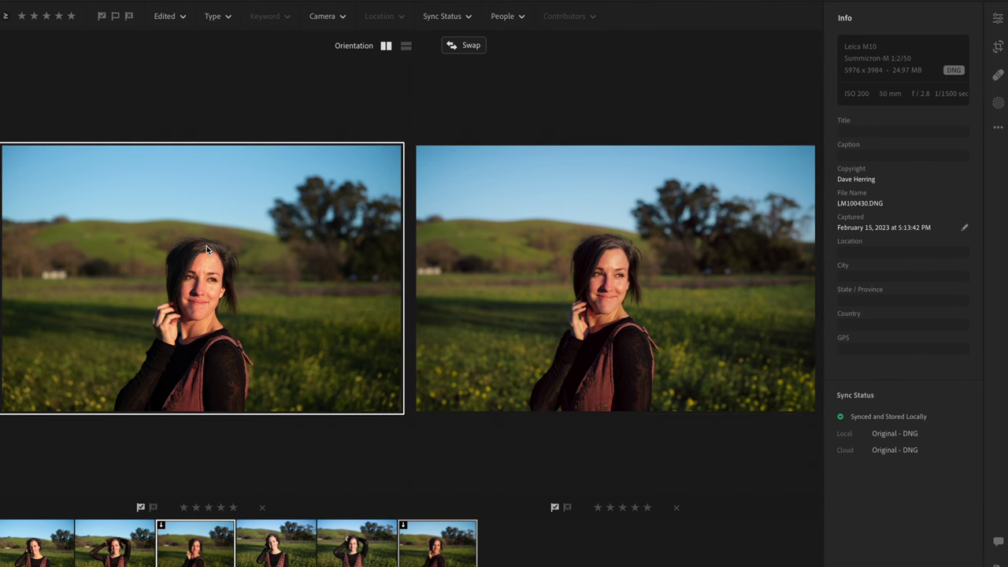
left_click(632, 233)
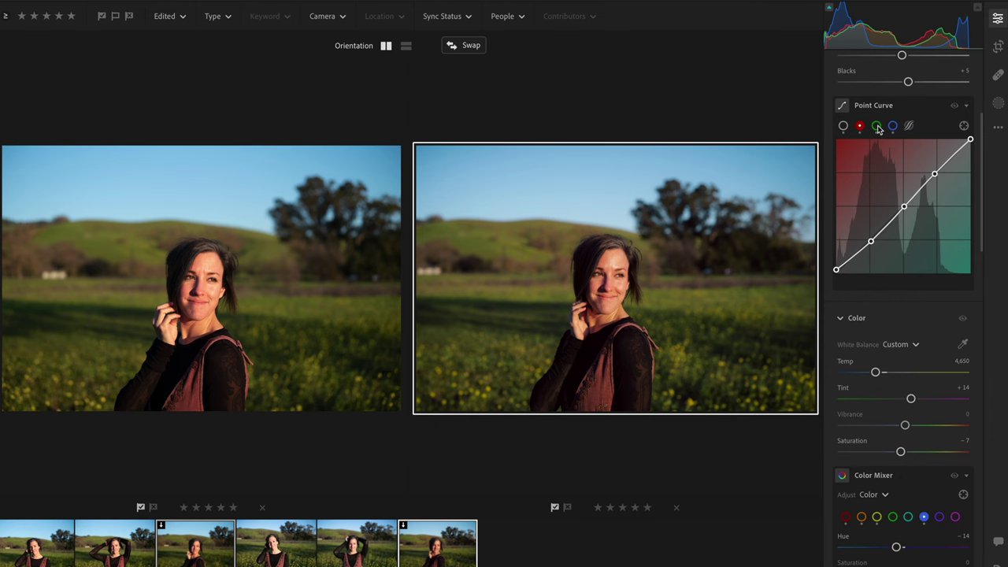
View the green and blue point-curve channels and compare the original against the edit
left_click(877, 126)
left_click(892, 127)
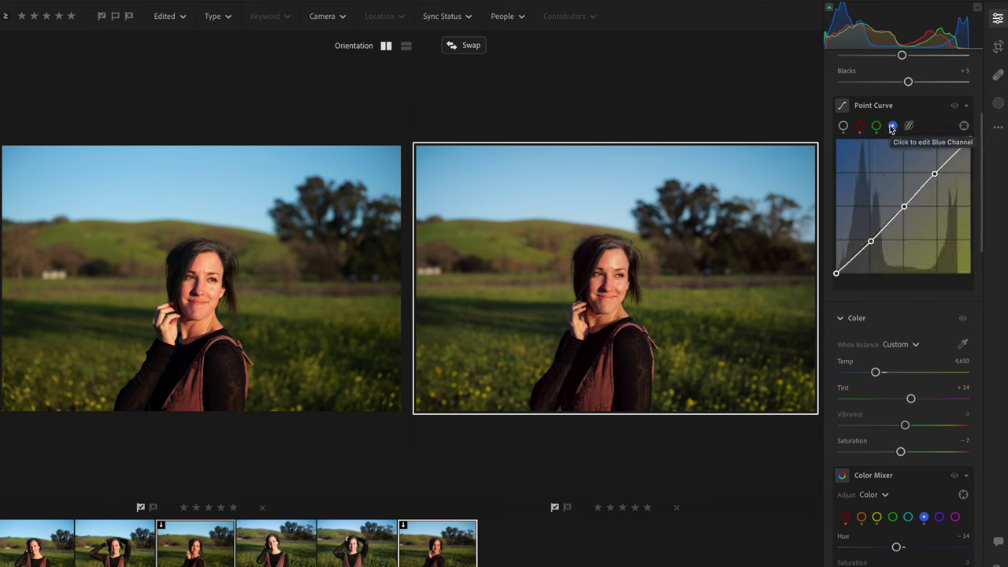
key("backslash")
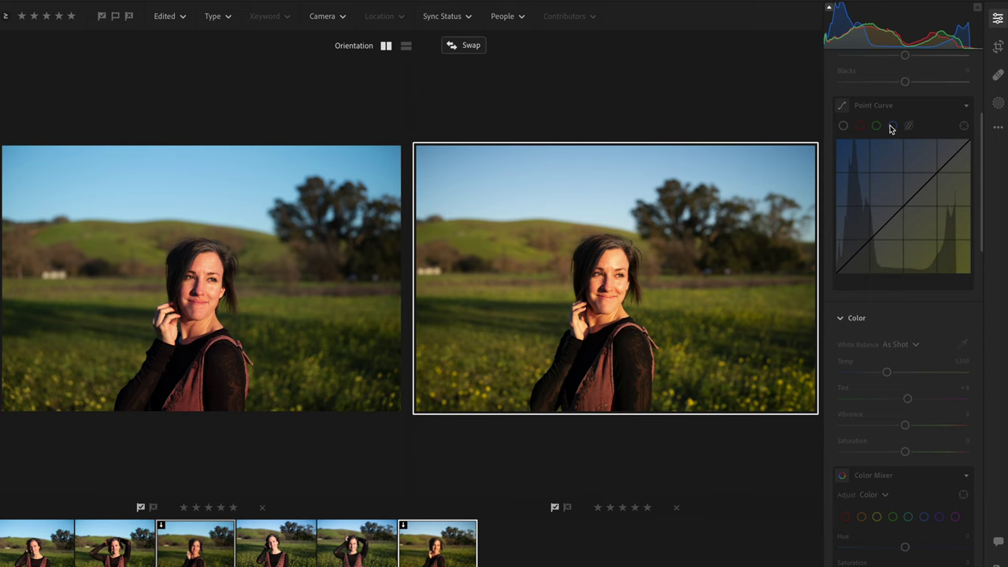
key("backslash")
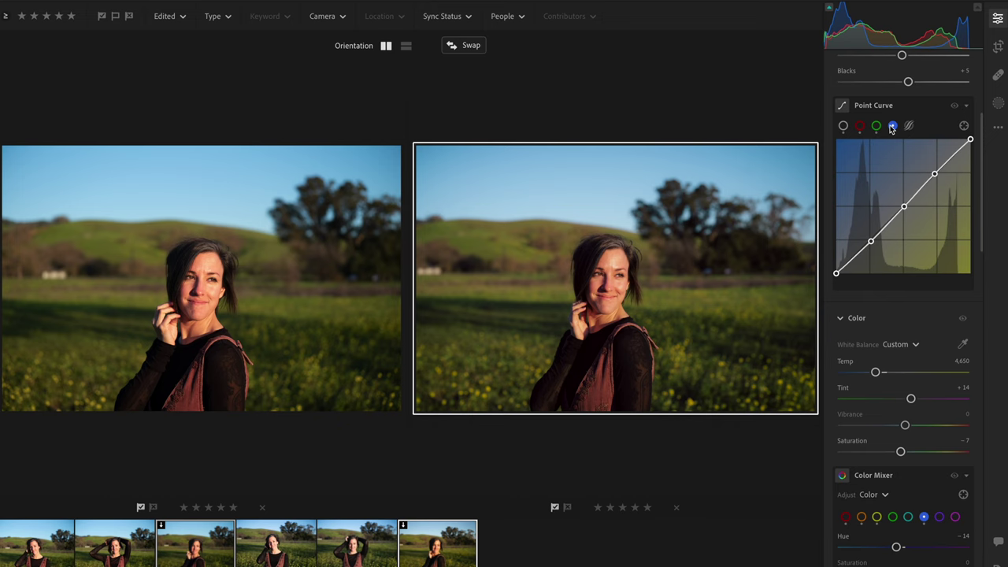
scroll(892, 128, "up", 3)
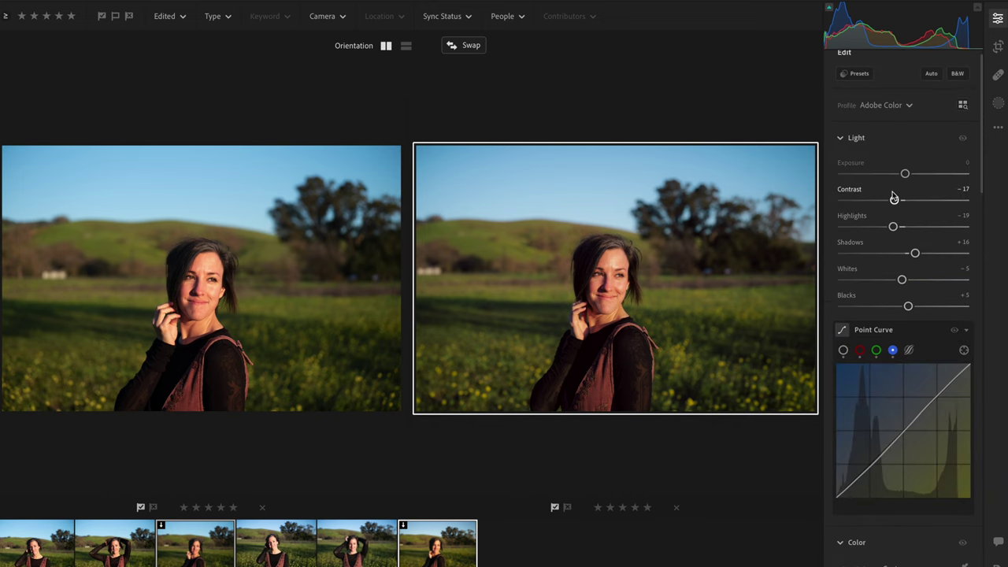
scroll(902, 201, "down", 2)
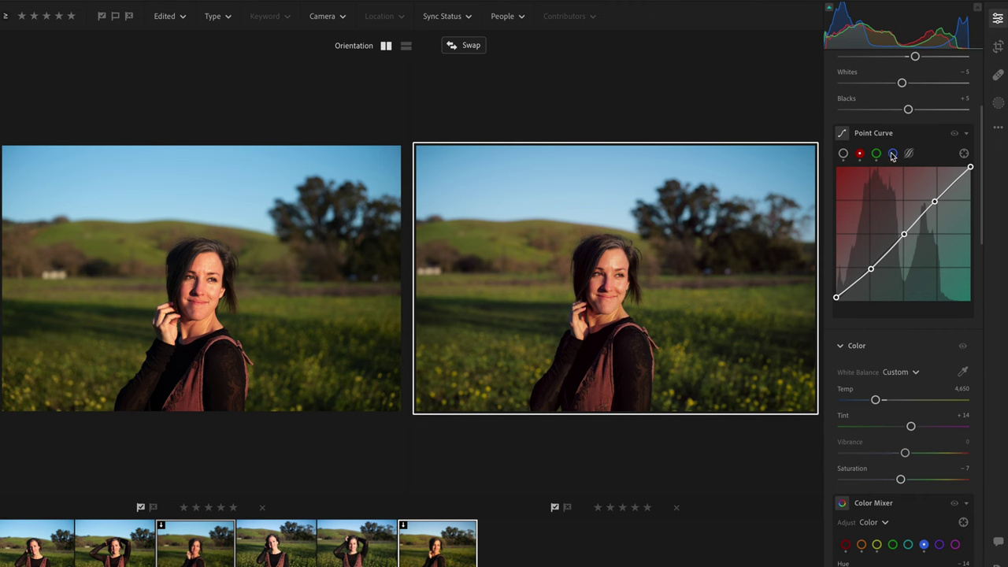
Step through the red, green and blue curve channels, ending on the combined RGB curve
left_click(877, 154)
left_click(893, 155)
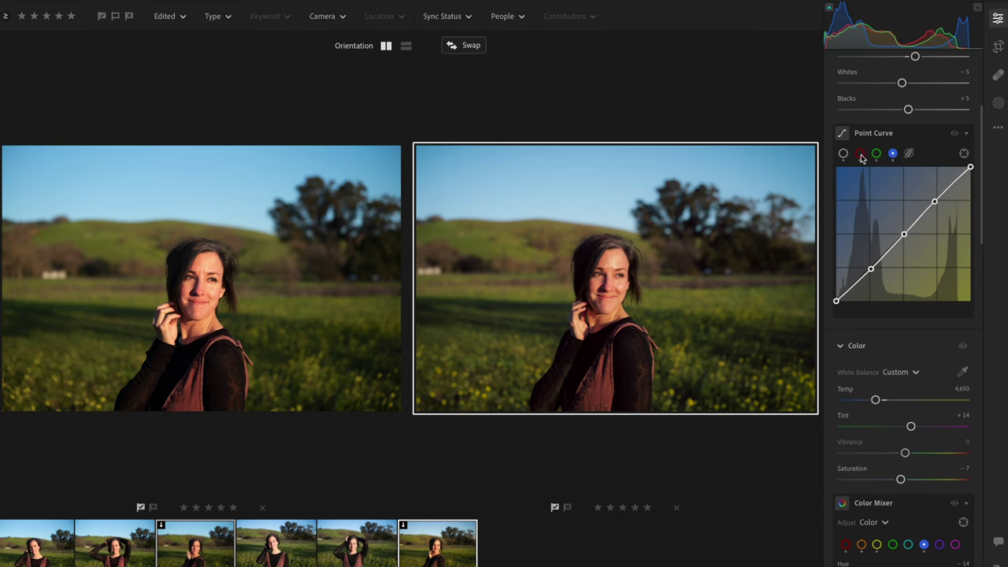
left_click(861, 154)
left_click(863, 155)
left_click(877, 154)
left_click(893, 155)
left_click(843, 154)
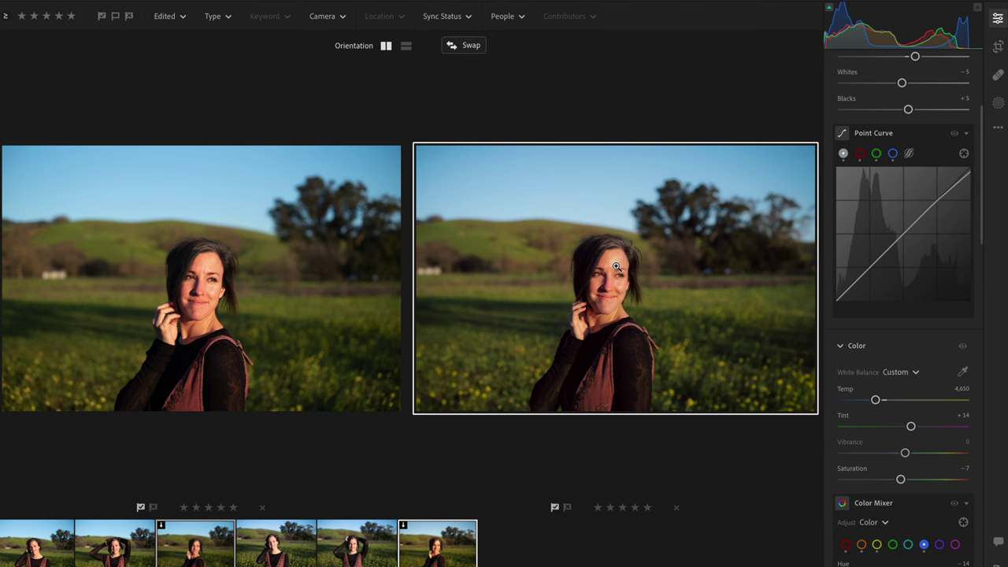
Compare the right portrait's original and edited versions, zoomed in on the woman's face
key("backslash")
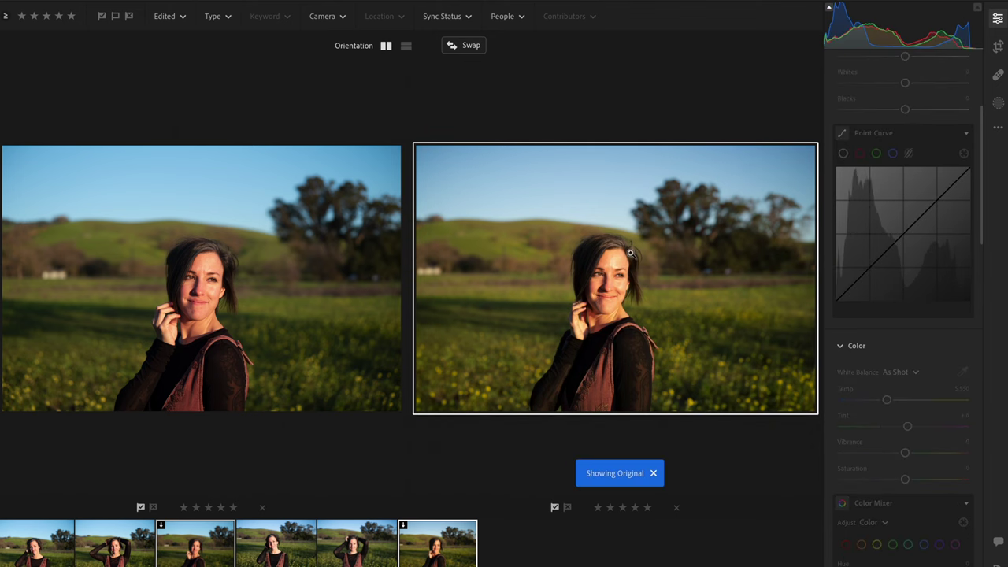
left_click(626, 258)
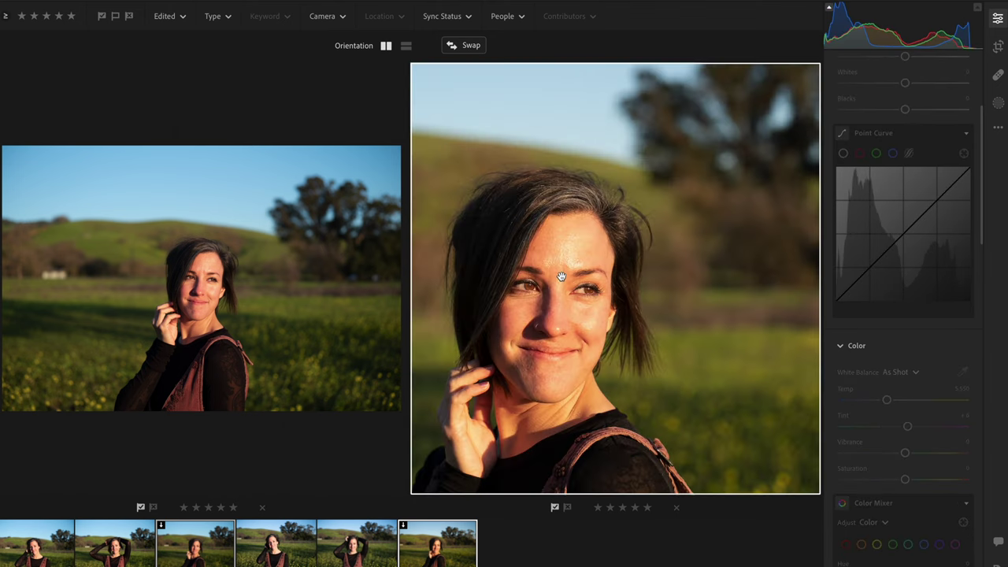
left_click(561, 274)
key("backslash")
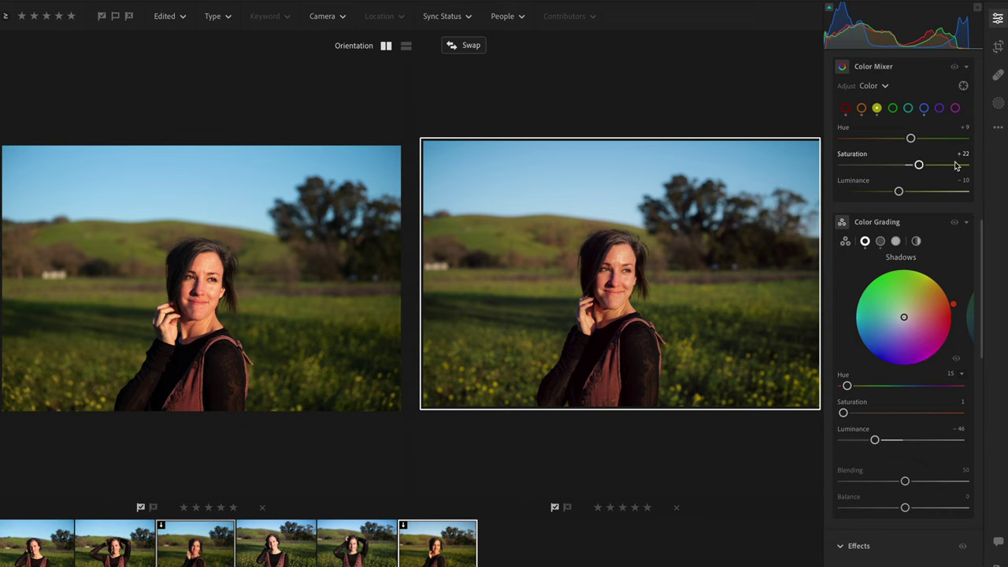
Review Green, Aqua and Blue mixer settings, resetting then restoring Blue Hue to -14
left_click(893, 109)
left_click(907, 109)
left_click(923, 109)
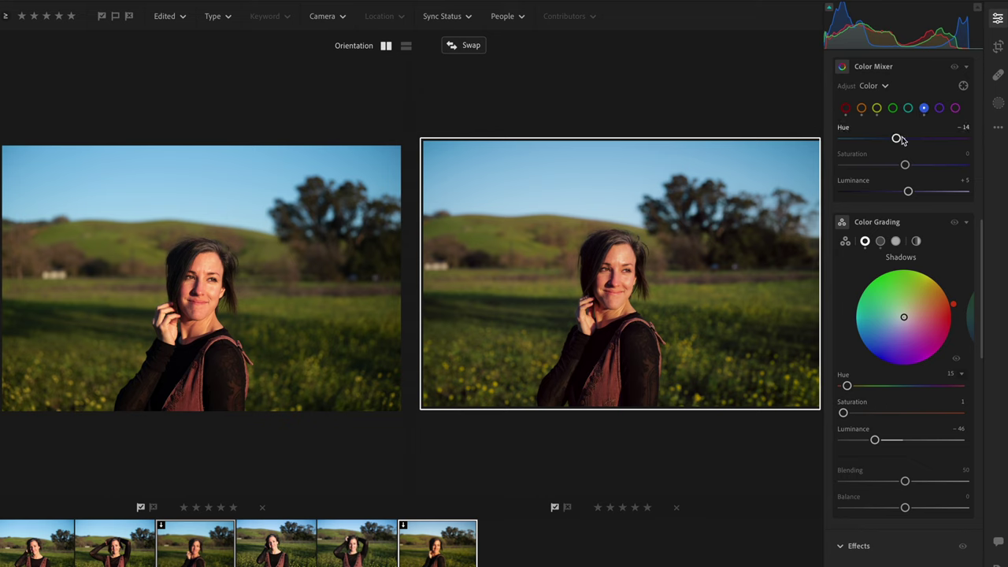
double_click(846, 131)
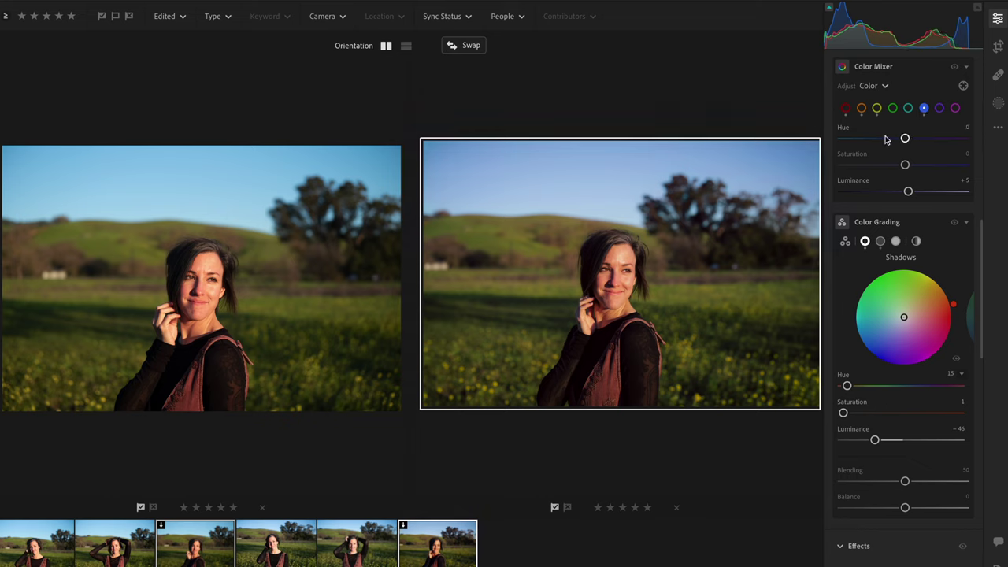
left_click_drag(911, 144, 900, 143)
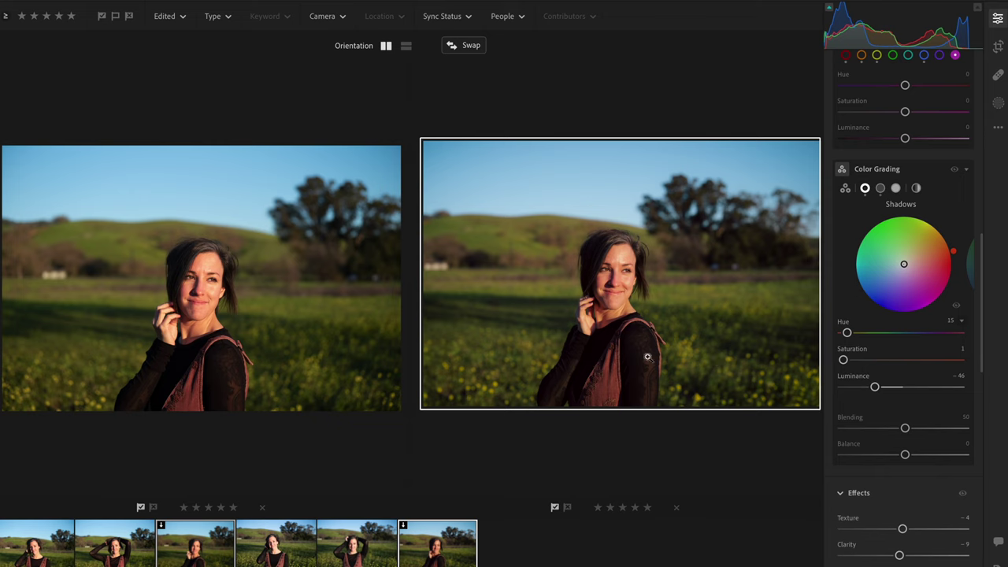
Zoom into both portraits, pan the left view onto the vest, then fit it
left_click(154, 381)
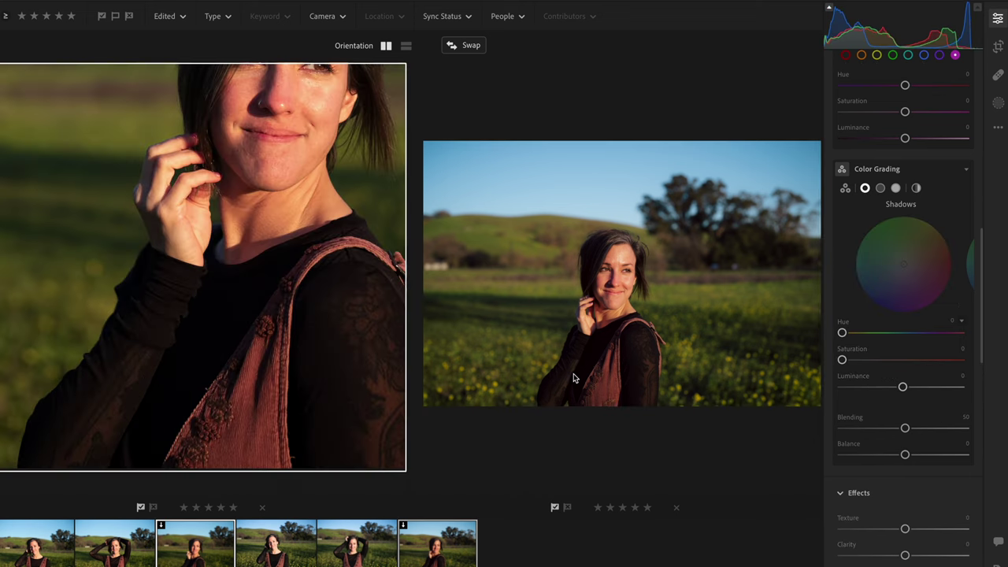
left_click(574, 374)
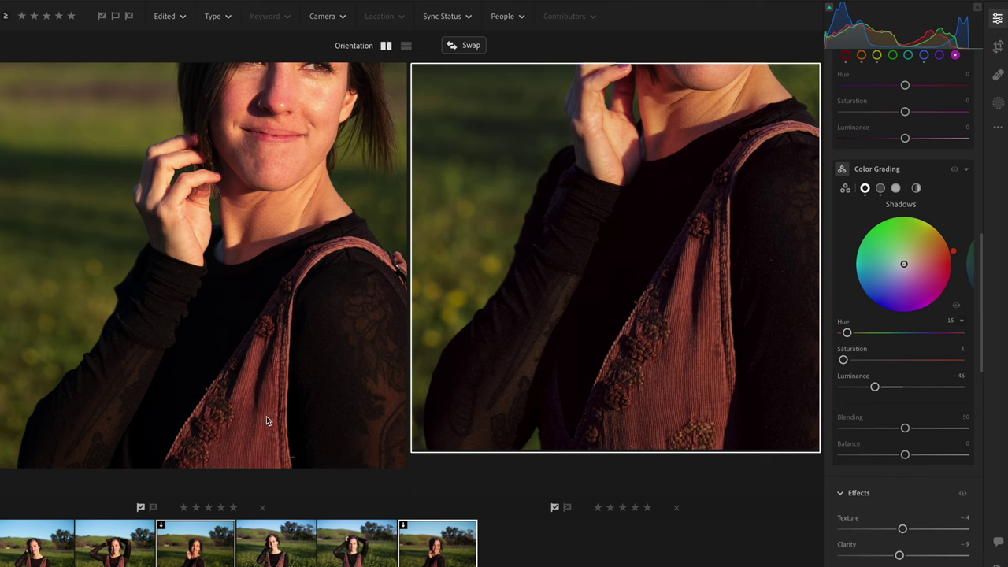
left_click(247, 396)
left_click_drag(275, 328, 247, 354)
left_click(262, 334)
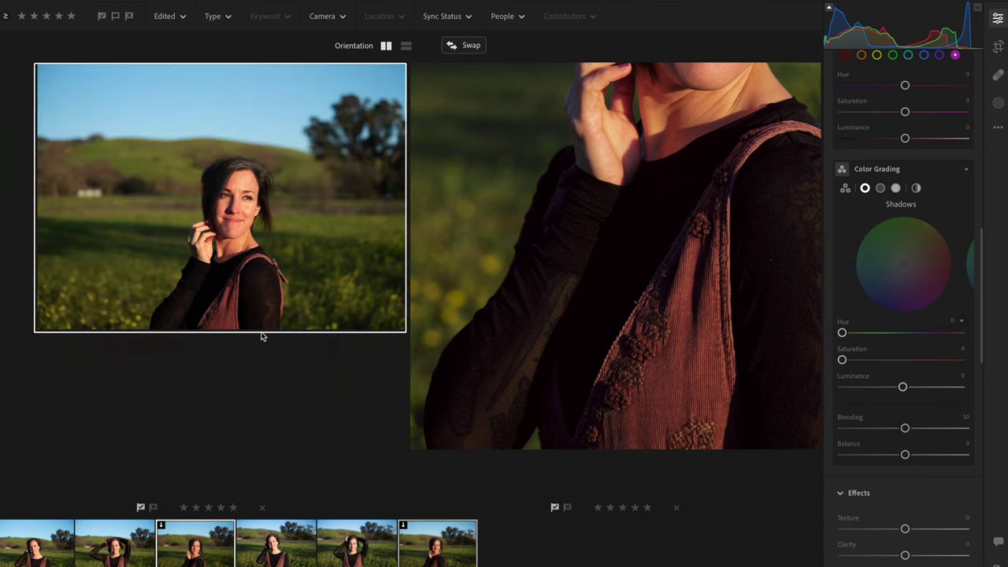
Zoom the right portrait in on the vest and back to full view
left_click(610, 291)
left_click(607, 289)
left_click(426, 337)
left_click(558, 254)
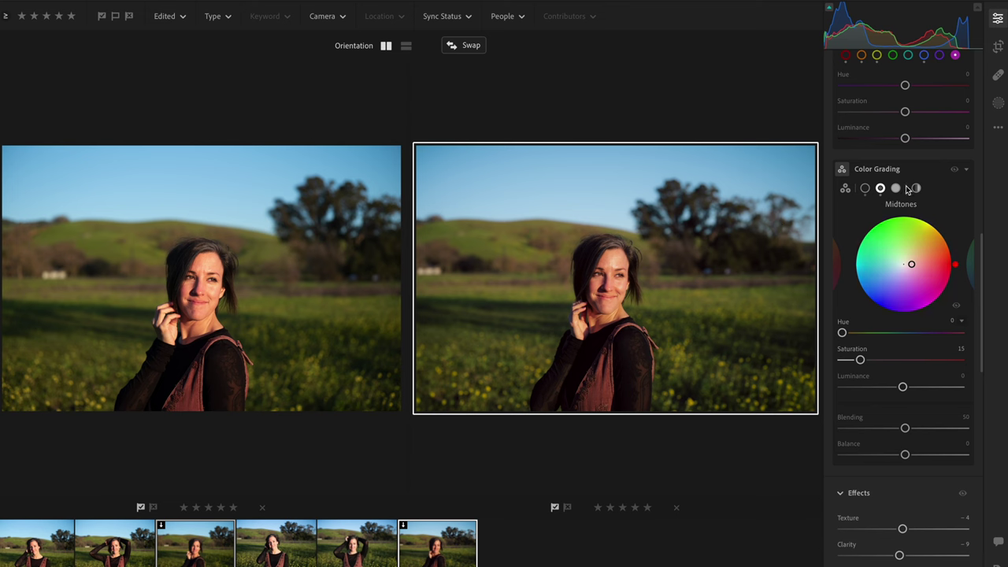
left_click(896, 189)
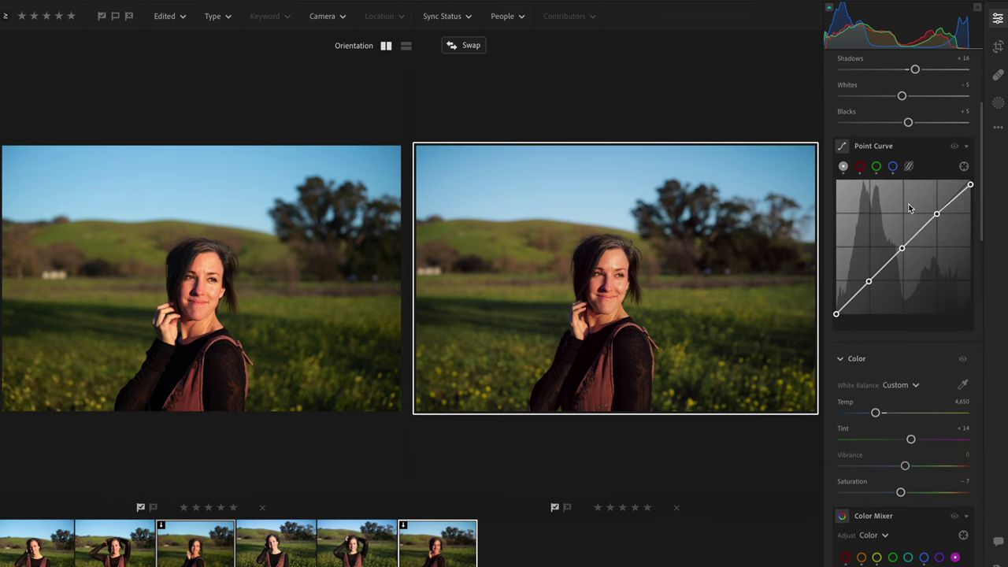
scroll(910, 207, "down", 1)
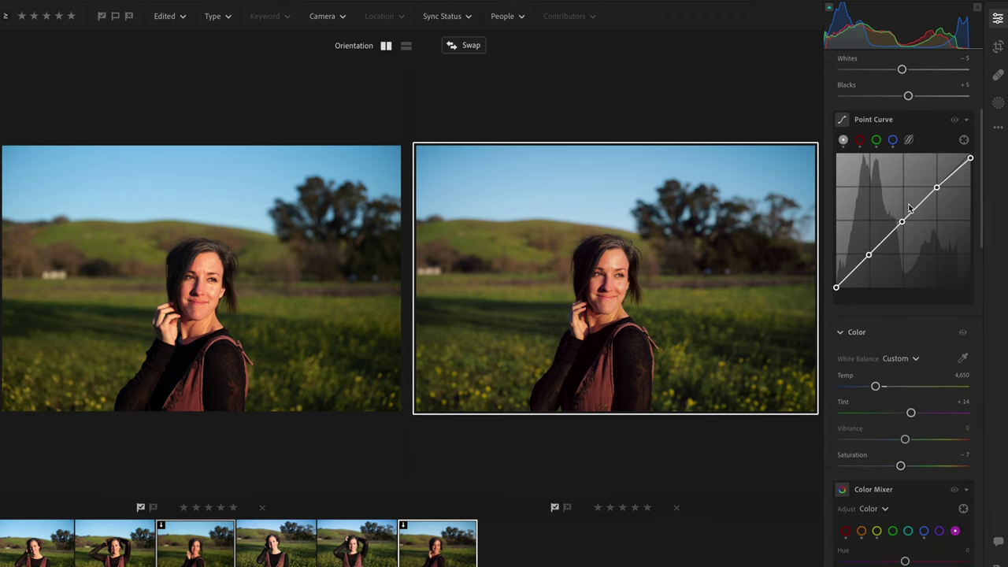
scroll(925, 198, "down", 10)
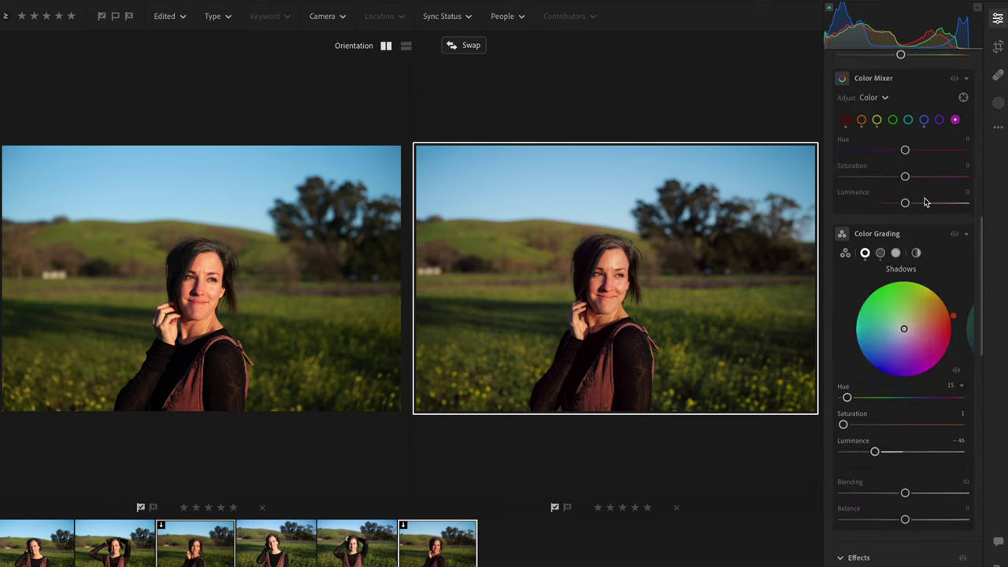